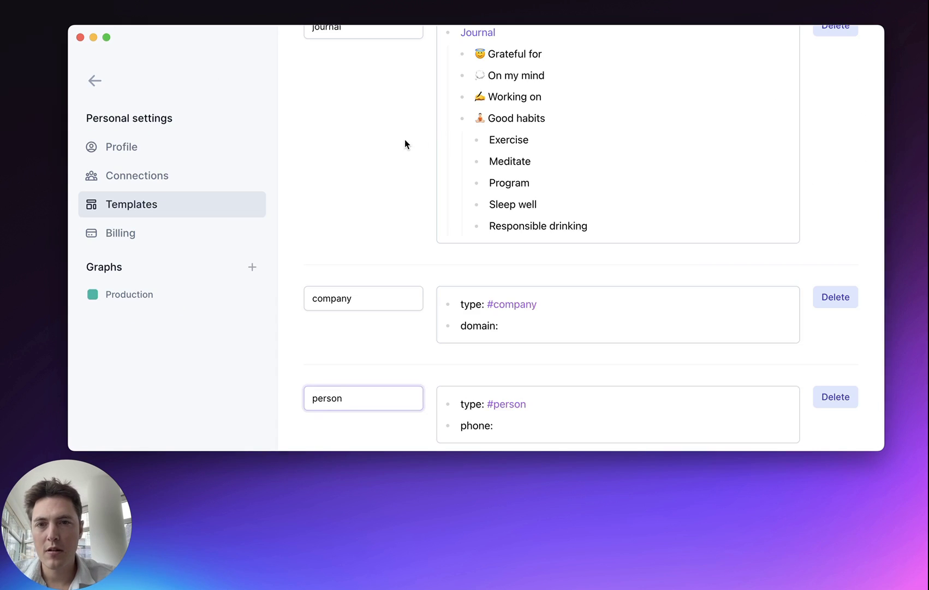
pyautogui.scroll(3, 404, 143)
pyautogui.scroll(1, 400, 145)
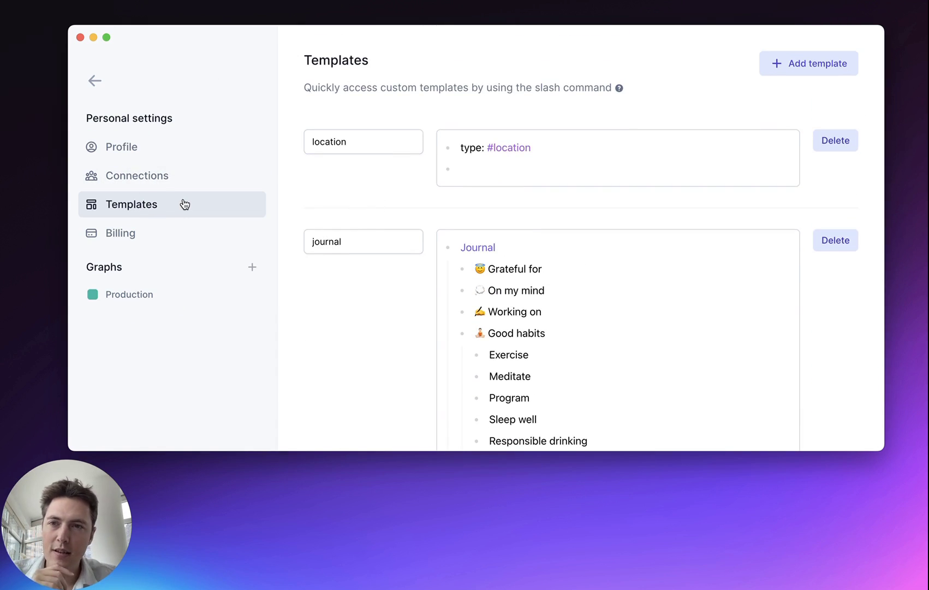
# - Add a 'company:' line directly below 'phone:' in the person template
pyautogui.click(374, 314)
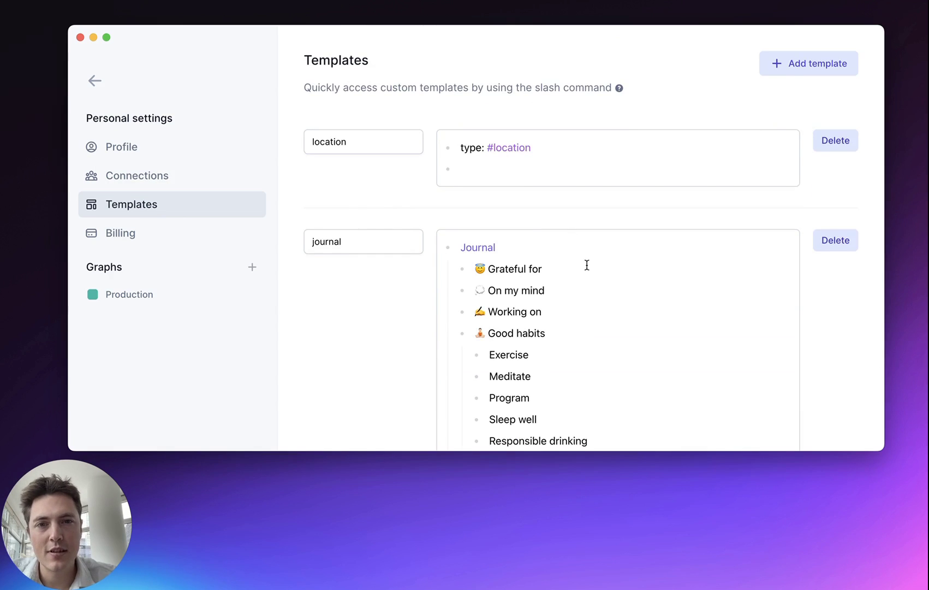
pyautogui.scroll(-5, 586, 265)
pyautogui.scroll(3, 586, 265)
pyautogui.scroll(1, 586, 265)
pyautogui.scroll(1, 586, 265)
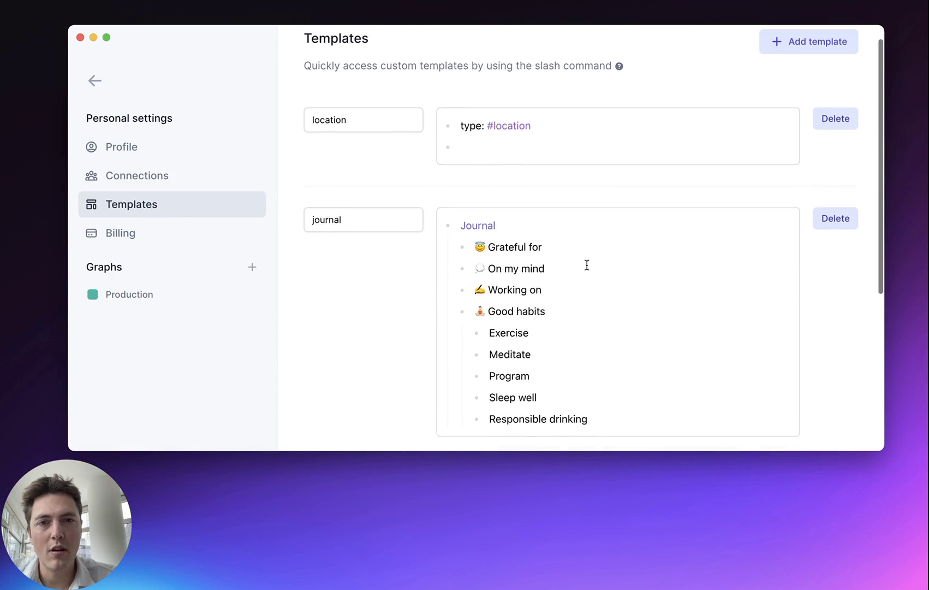
pyautogui.scroll(1, 586, 265)
pyautogui.scroll(1, 586, 265)
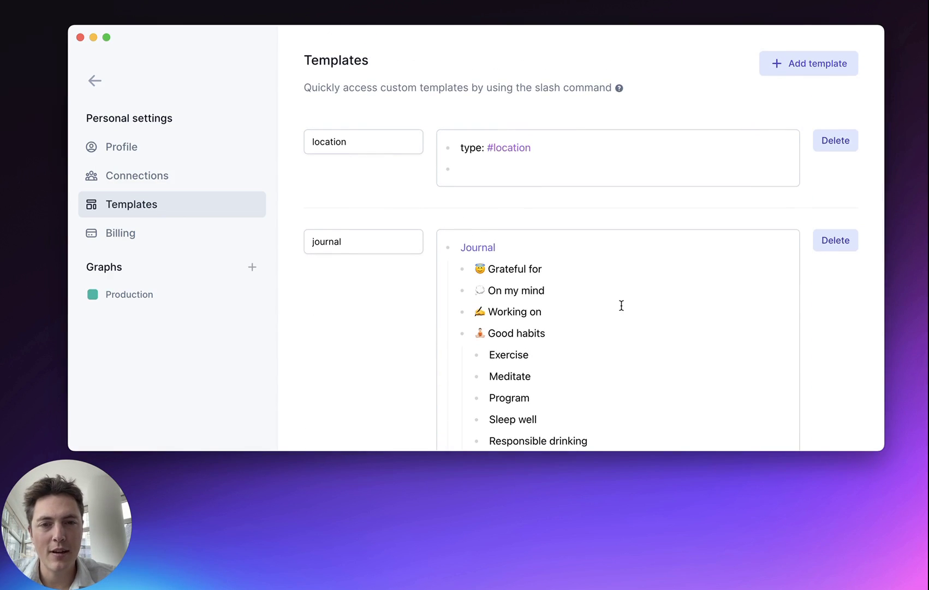
pyautogui.scroll(-1, 620, 305)
pyautogui.scroll(1, 621, 305)
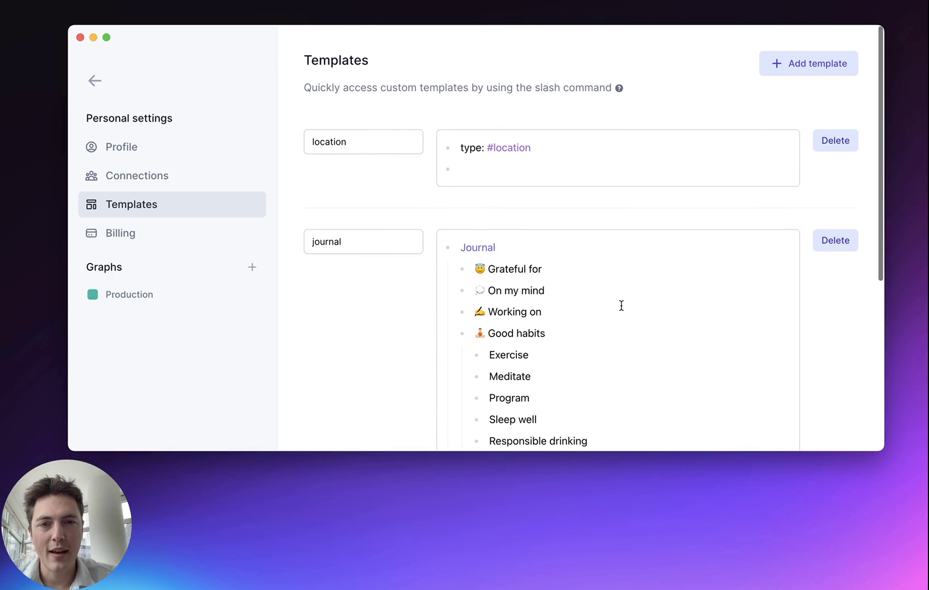
pyautogui.click(388, 241)
pyautogui.scroll(-1, 405, 290)
pyautogui.scroll(-2, 404, 293)
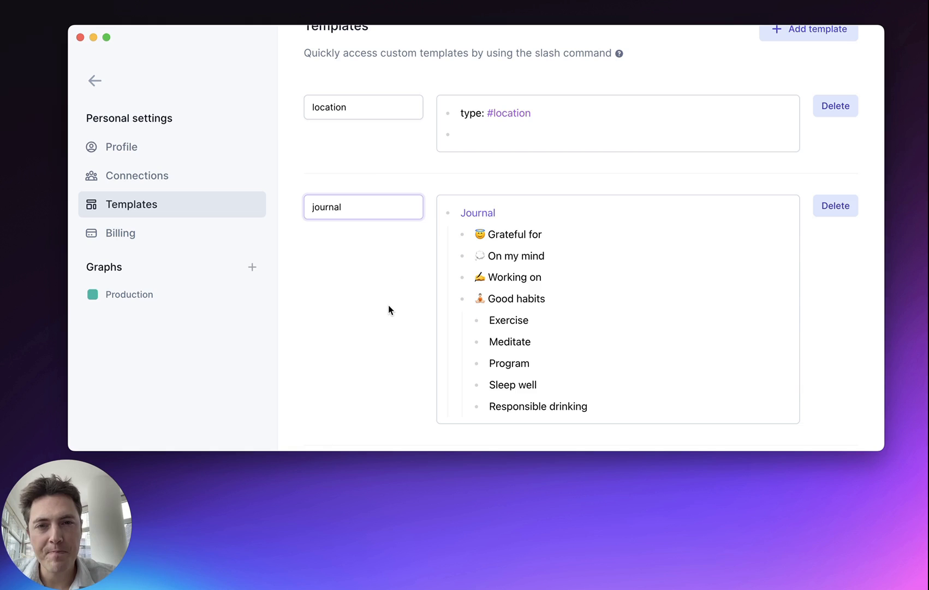
pyautogui.scroll(-2, 388, 306)
pyautogui.scroll(-5, 388, 305)
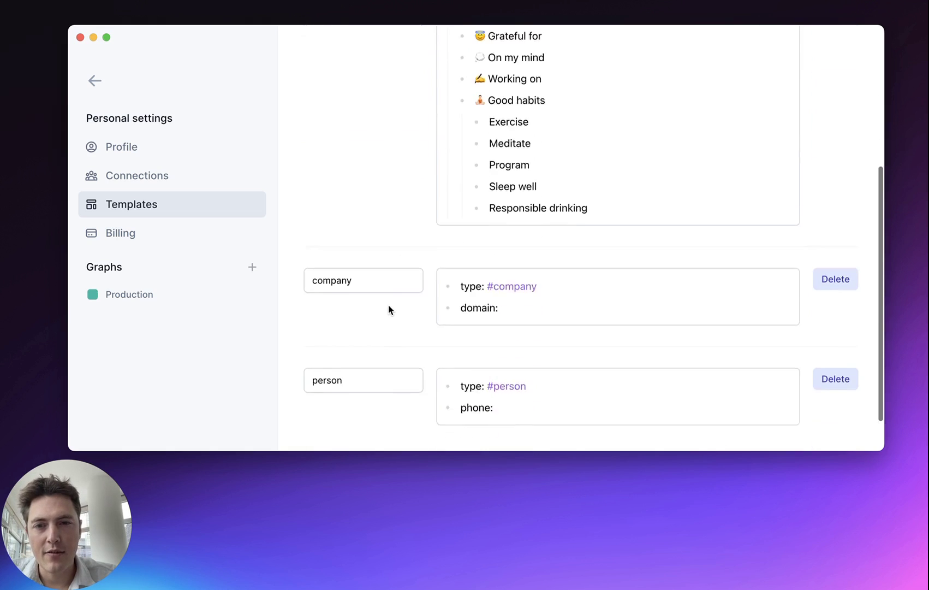
pyautogui.scroll(-2, 388, 310)
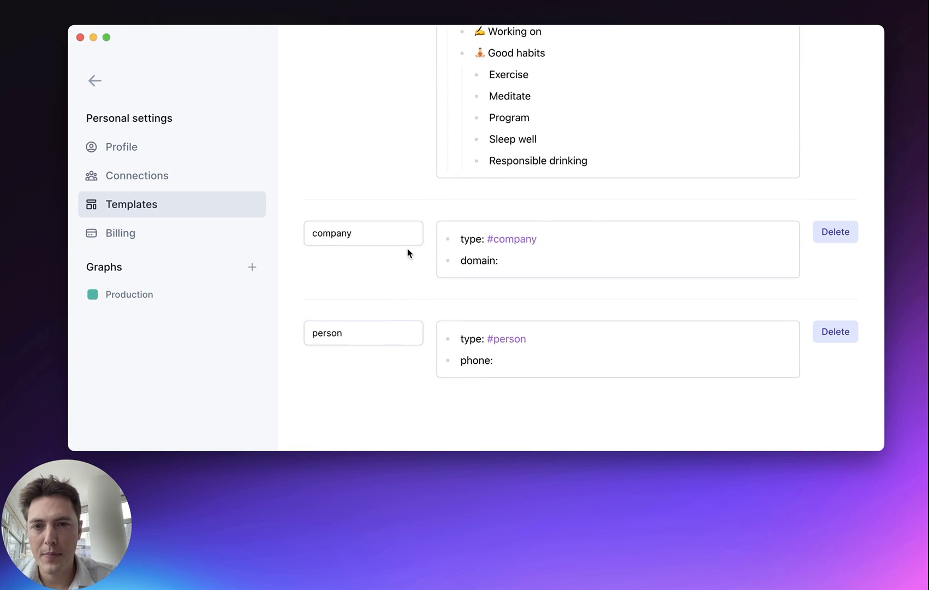
pyautogui.click(520, 362)
pyautogui.press('Return')
pyautogui.write('com')
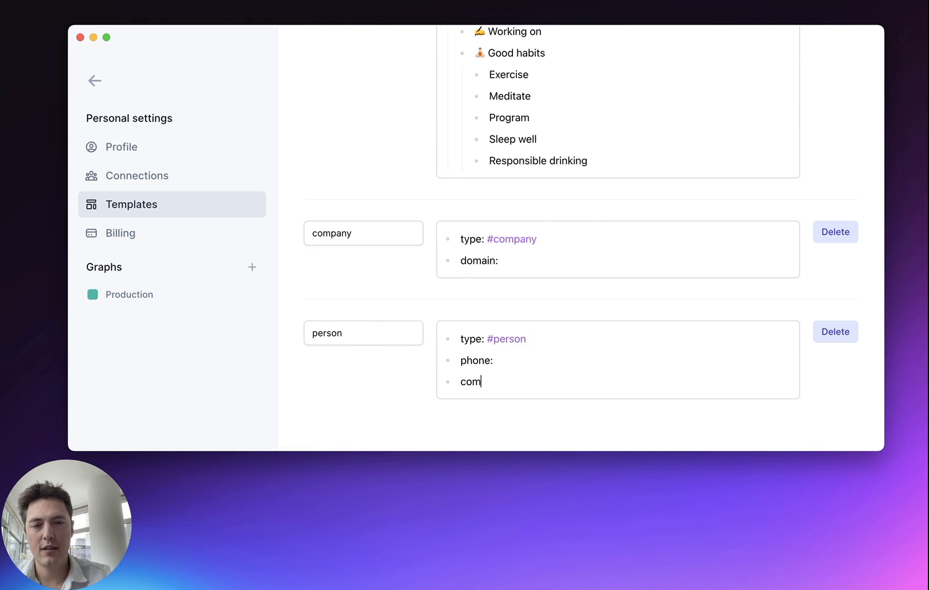
pyautogui.write('pany:')
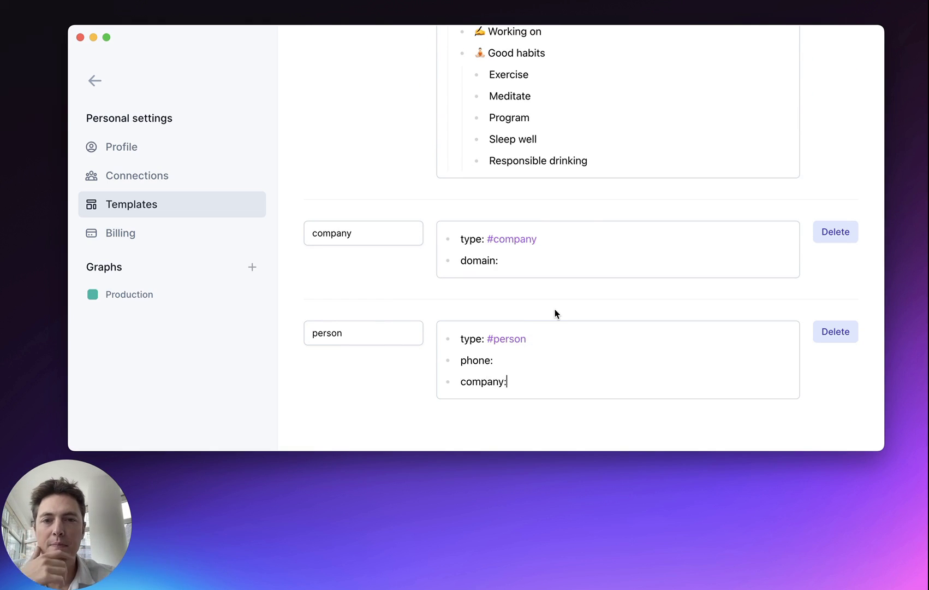
pyautogui.scroll(2, 556, 311)
pyautogui.scroll(1, 556, 311)
pyautogui.scroll(3, 555, 314)
pyautogui.scroll(1, 557, 314)
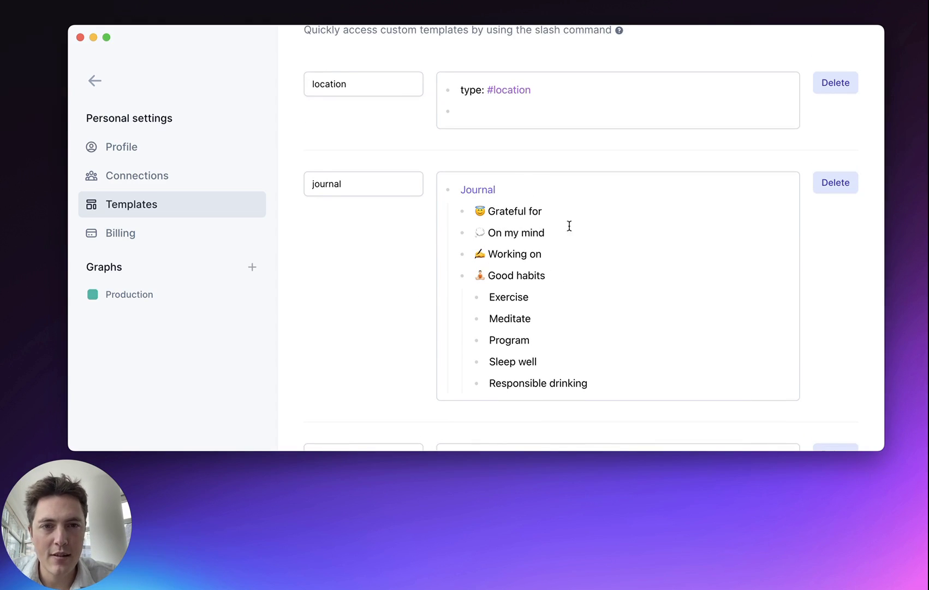
pyautogui.scroll(1, 533, 264)
pyautogui.scroll(1, 576, 278)
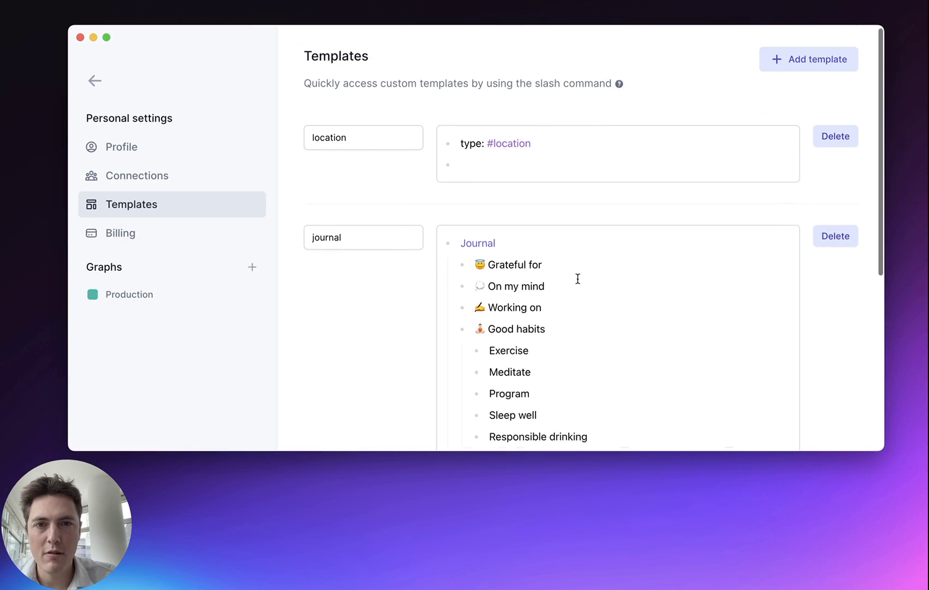
pyautogui.scroll(-2, 576, 278)
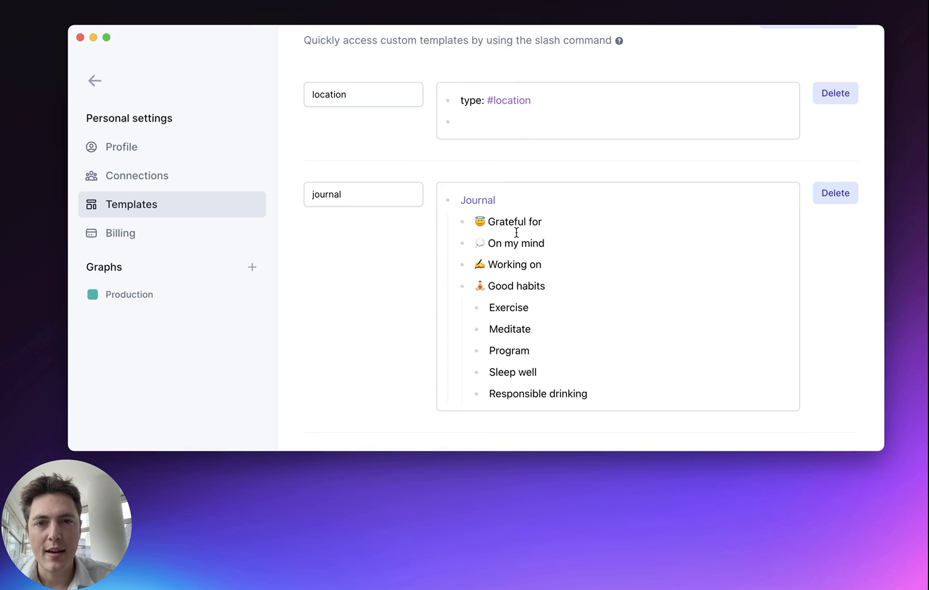
# - Remove the stray bullet, link brackets and # after 'Responsible drinking', restoring the journal template
pyautogui.click(607, 389)
pyautogui.press('Return')
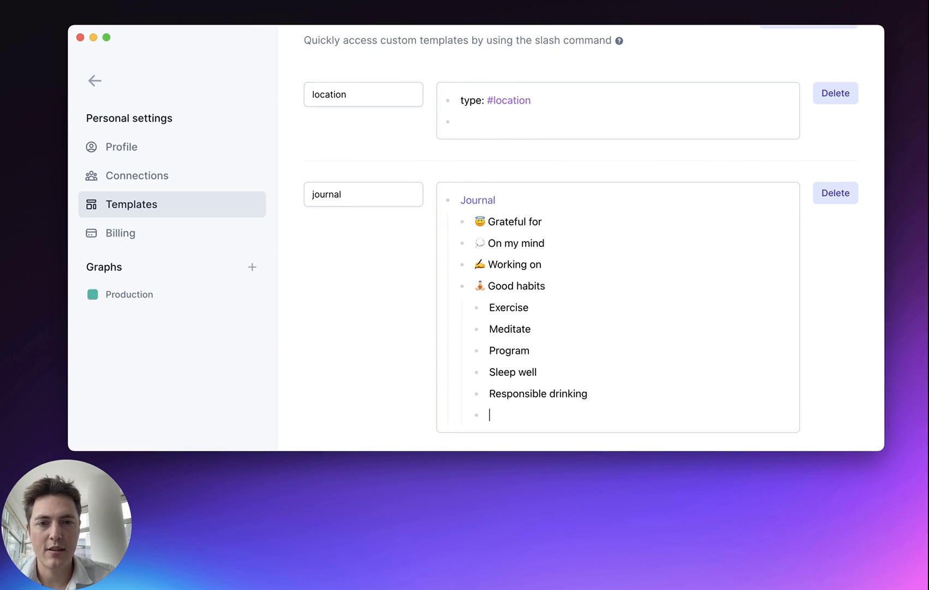
pyautogui.write('[[')
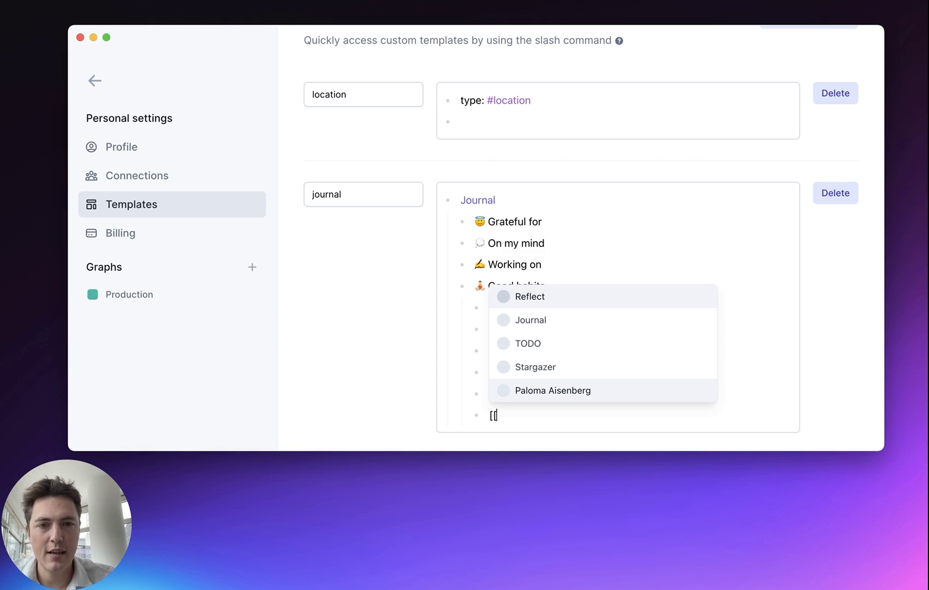
pyautogui.press('BackSpace')
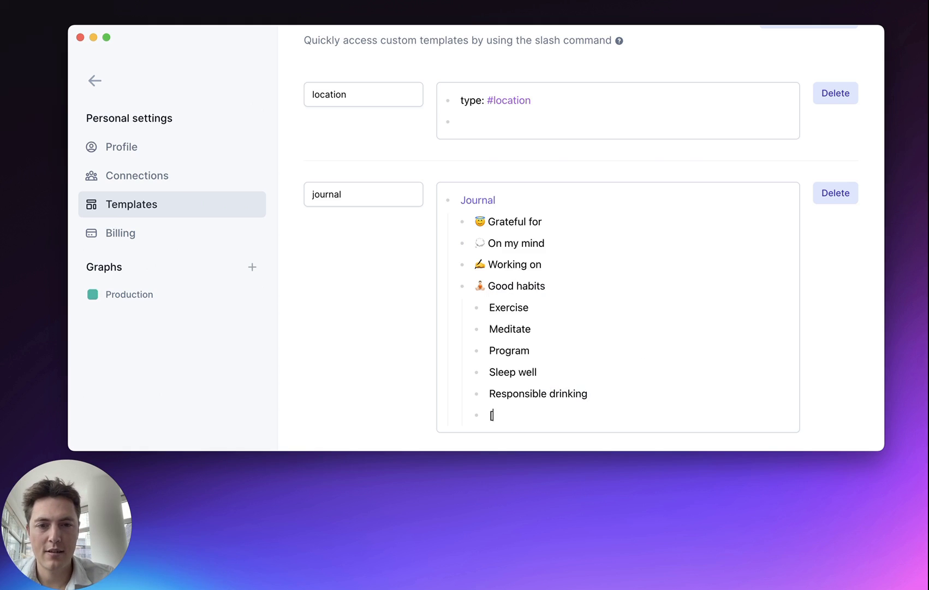
pyautogui.press('BackSpace')
pyautogui.write('#')
pyautogui.press('BackSpace')
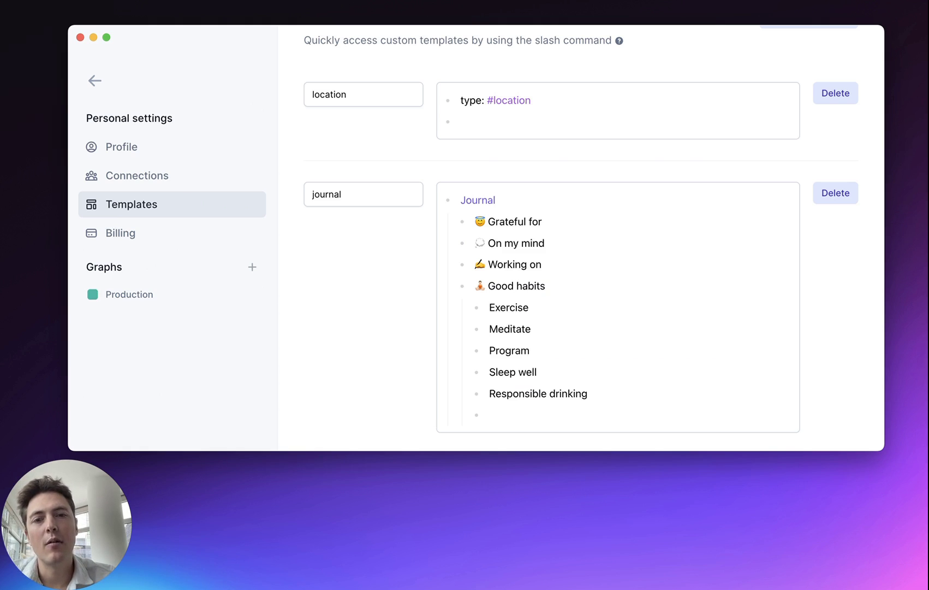
pyautogui.press('BackSpace')
pyautogui.scroll(1, 602, 357)
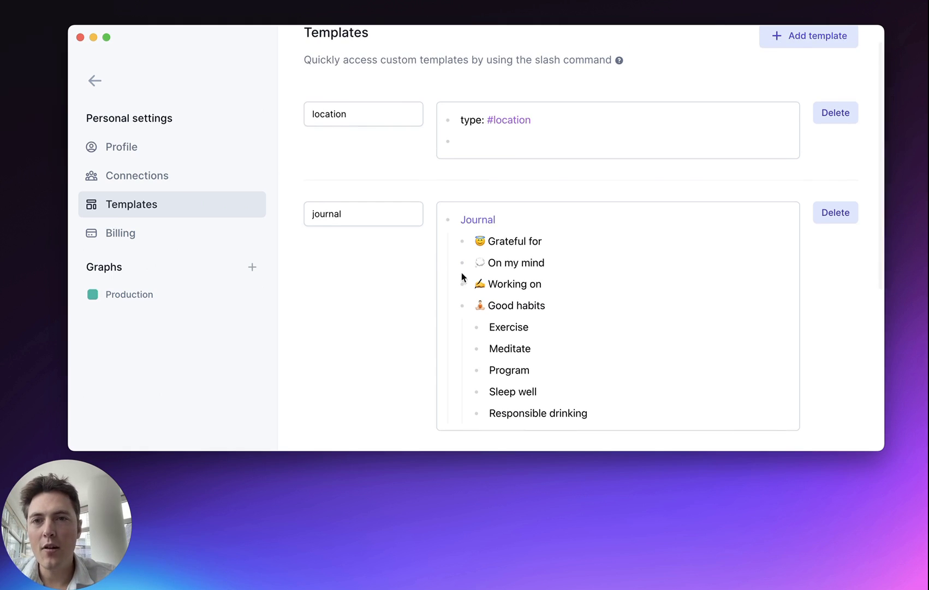
pyautogui.scroll(1, 442, 255)
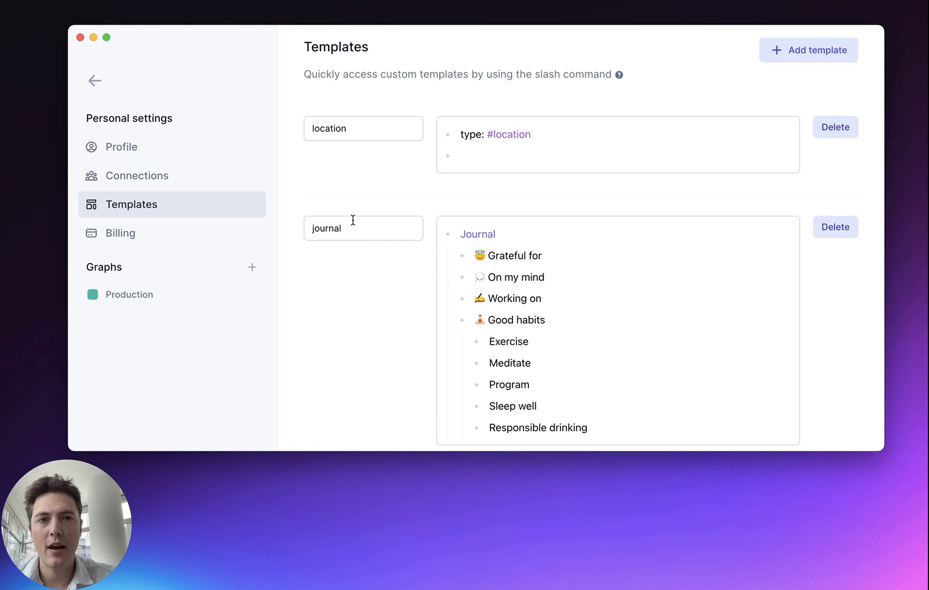
pyautogui.click(95, 79)
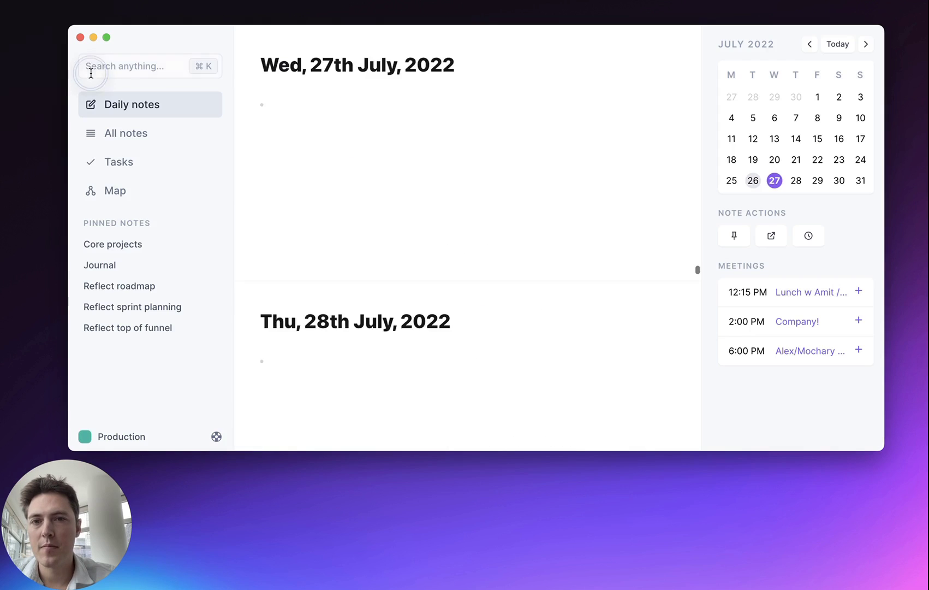
pyautogui.click(354, 131)
pyautogui.click(355, 131)
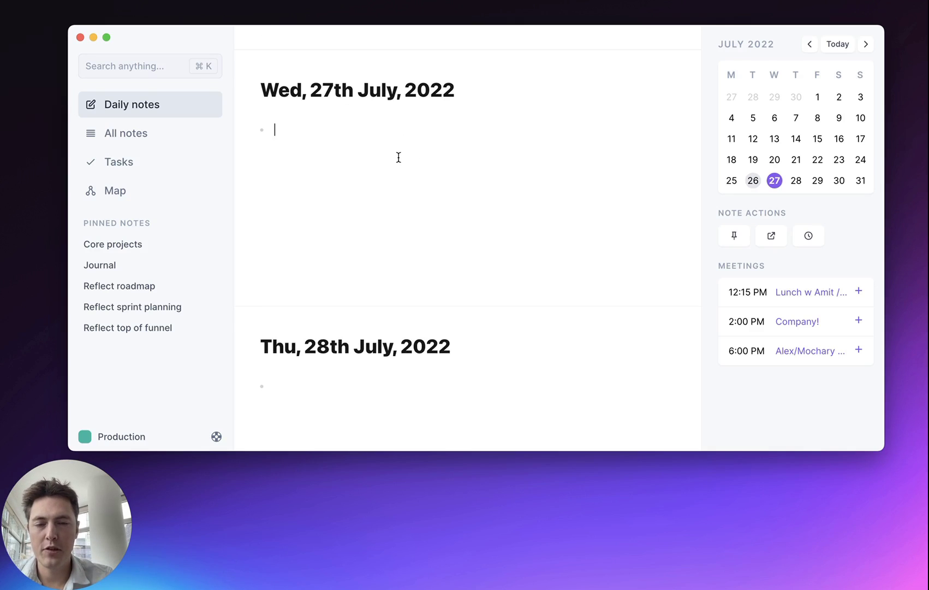
pyautogui.write('/')
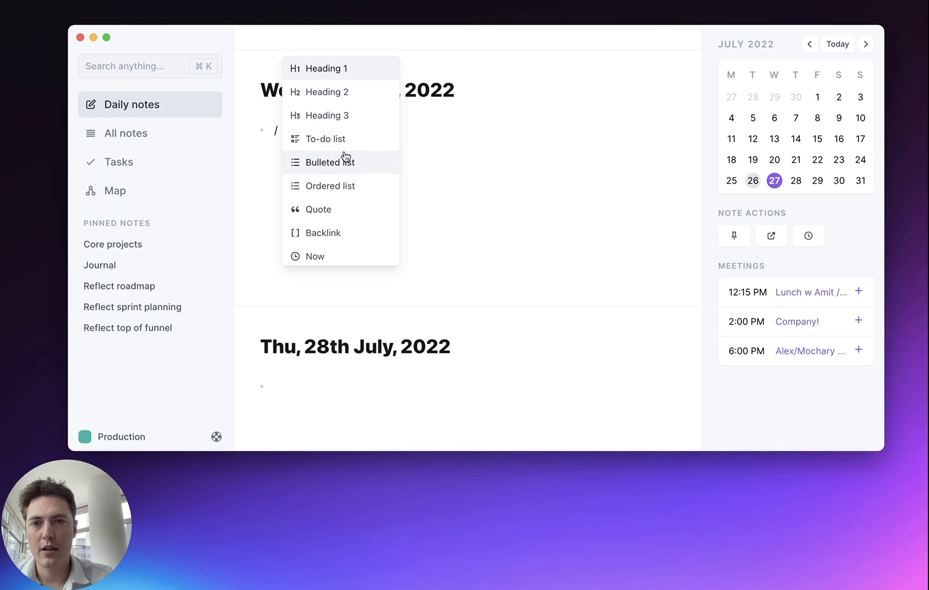
pyautogui.scroll(-2, 342, 149)
pyautogui.scroll(-1, 346, 156)
pyautogui.scroll(1, 342, 156)
pyautogui.scroll(-1, 344, 155)
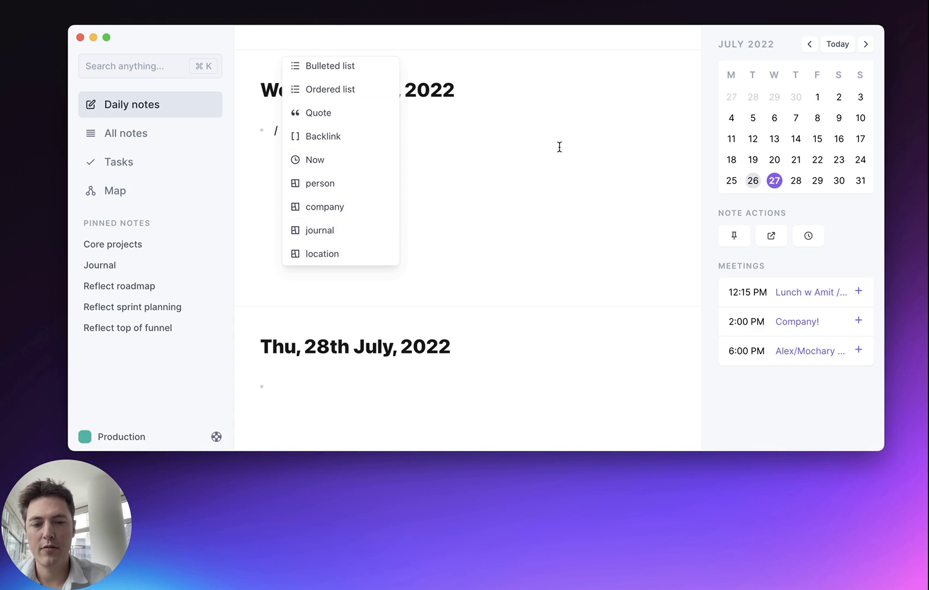
pyautogui.write('jo')
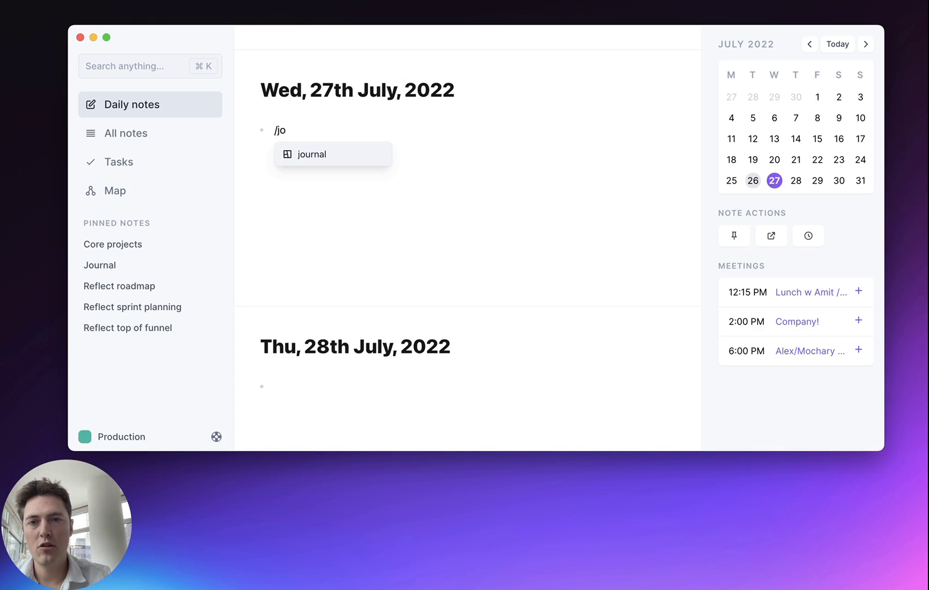
# - Insert the journal template with /jo and add a nested empty item under 'Working on'
pyautogui.press('Return')
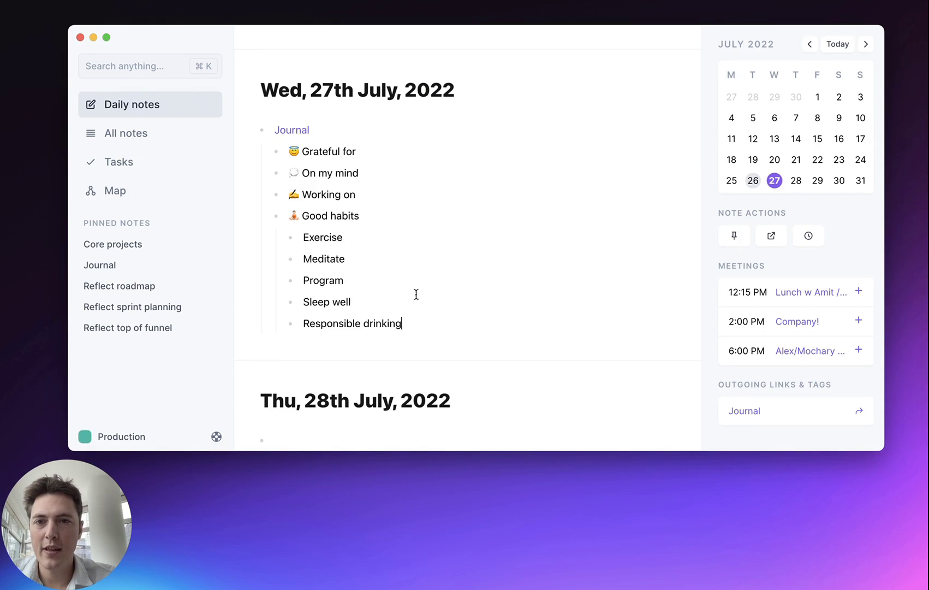
pyautogui.press('Up')
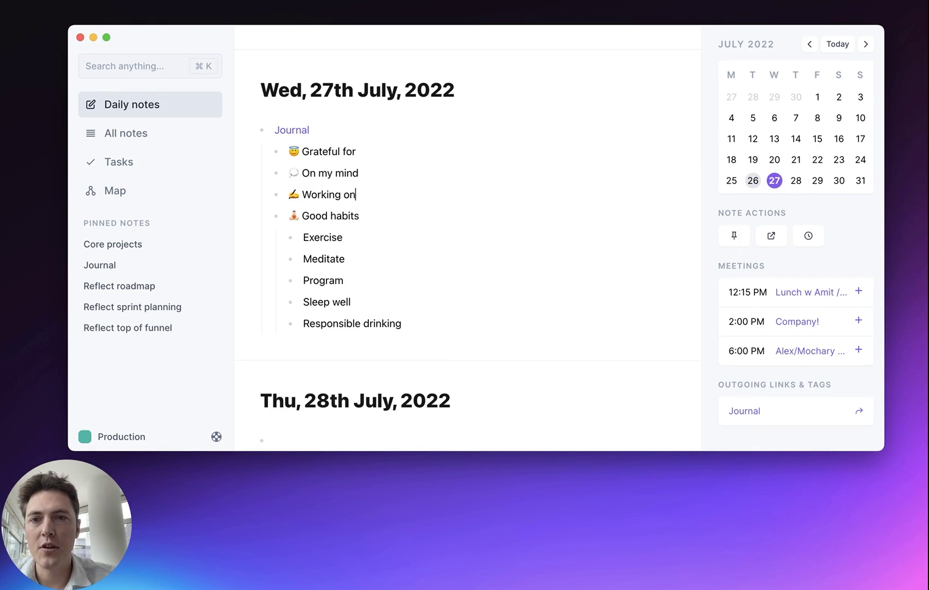
pyautogui.press('Up')
pyautogui.press('Up')
pyautogui.press('Up')
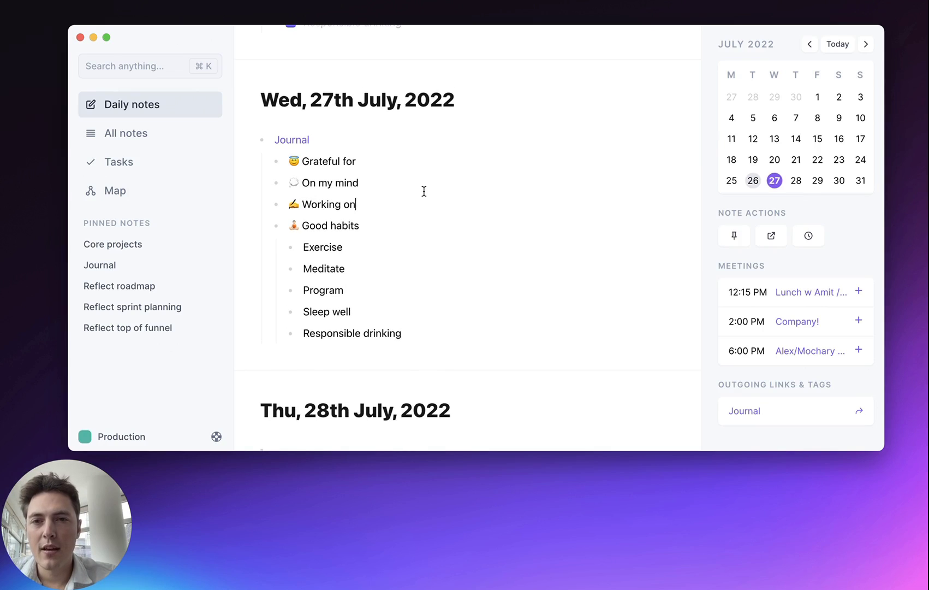
pyautogui.press('Return')
pyautogui.press('Tab')
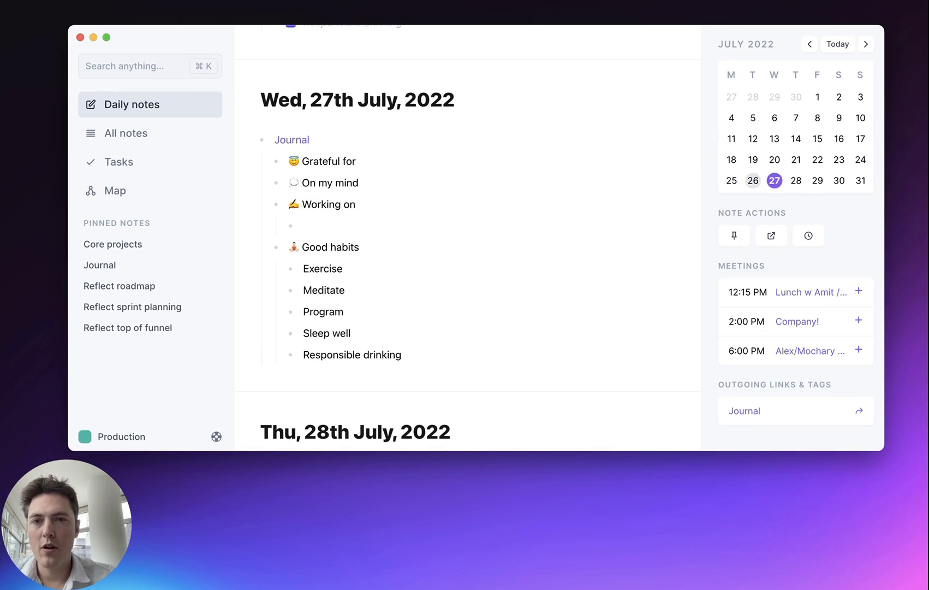
pyautogui.write('Get ')
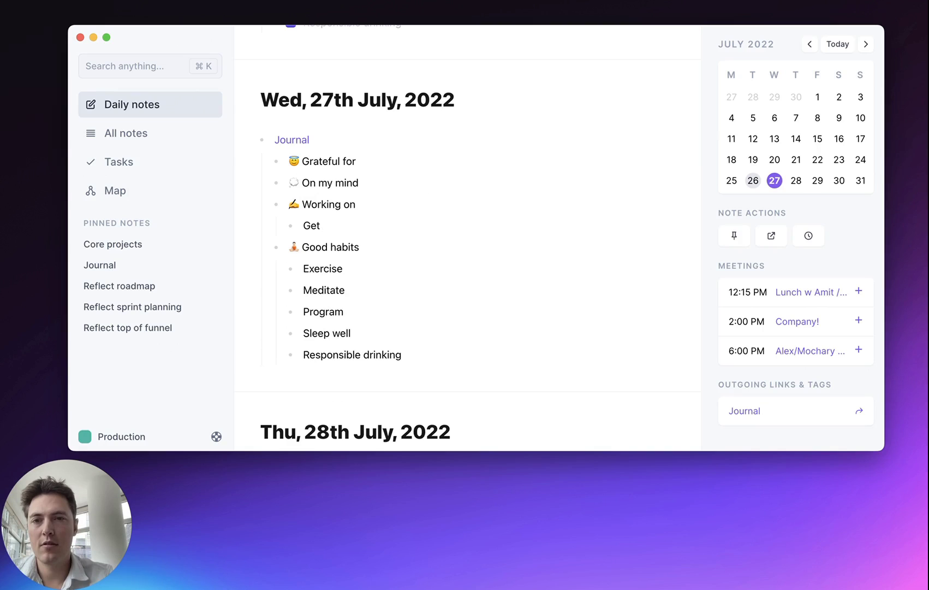
pyautogui.write('on a few ')
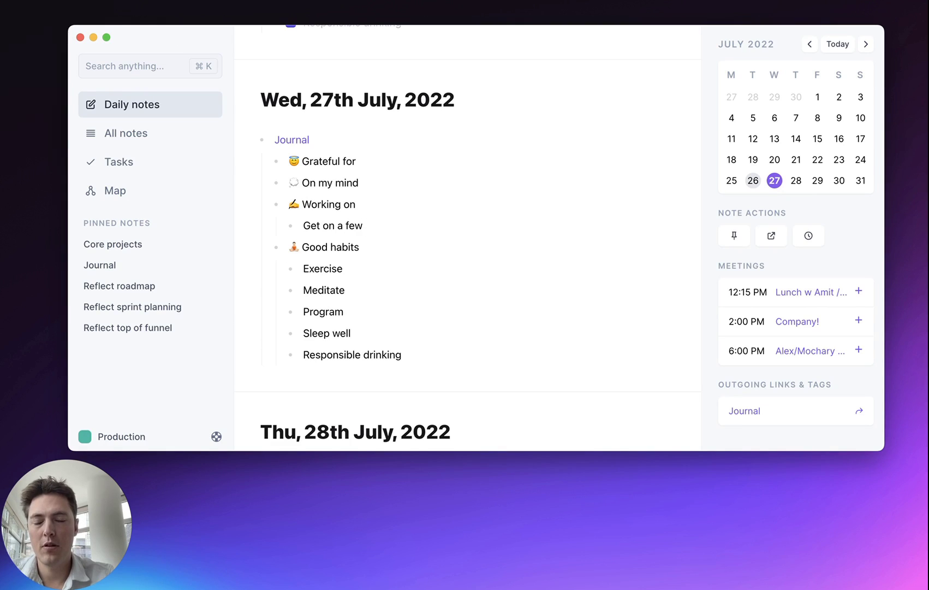
pyautogui.write('podcasts')
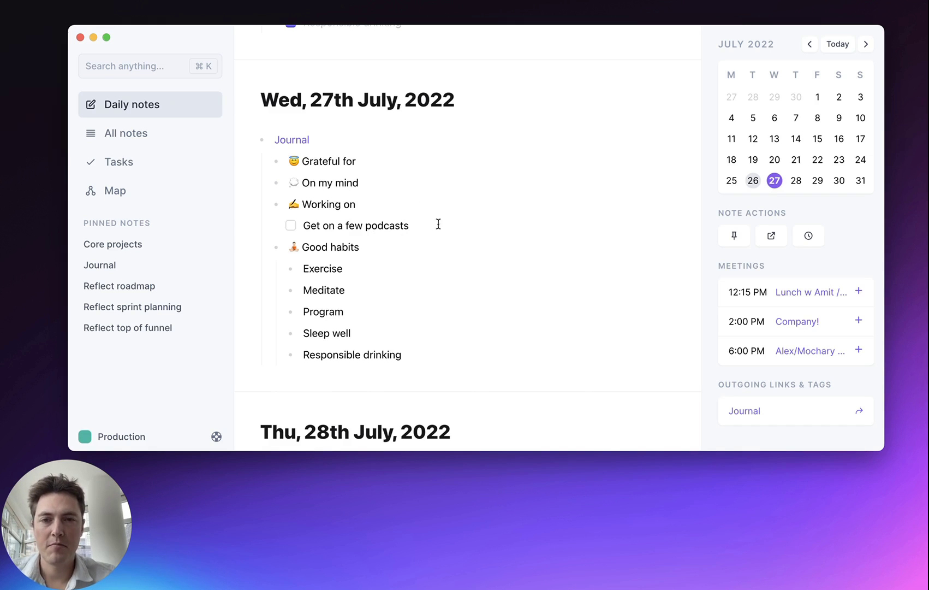
# - Add a nested plain bullet beneath the 'Get on a few podcasts' to-do
pyautogui.press('Return')
pyautogui.press('Tab')
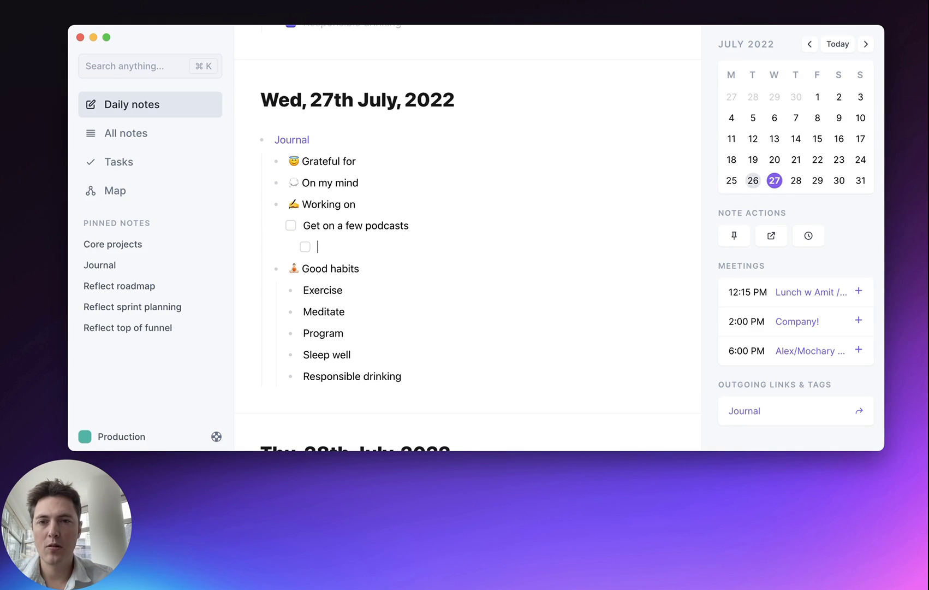
pyautogui.press('super+Return')
pyautogui.press('super+Return')
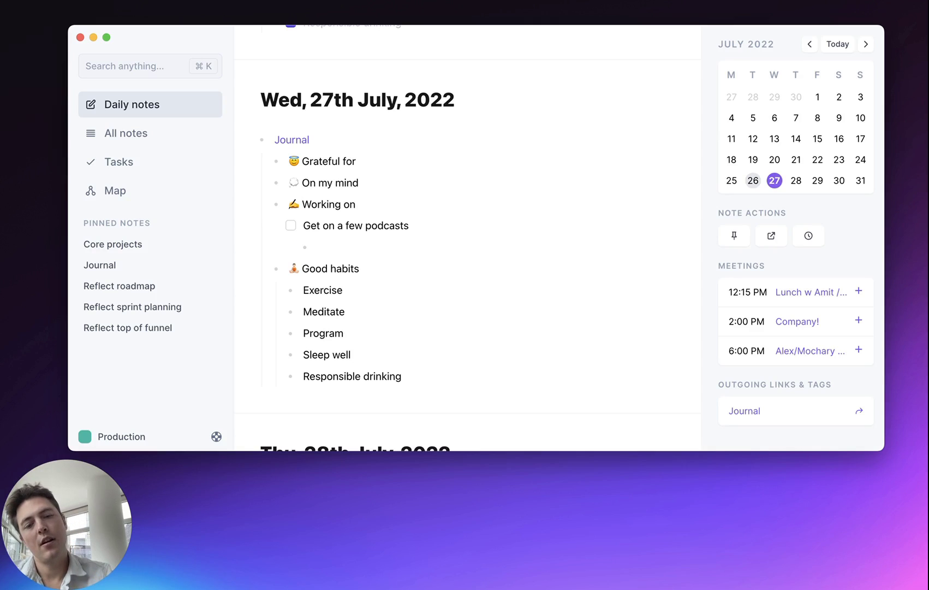
pyautogui.write('Talk to ')
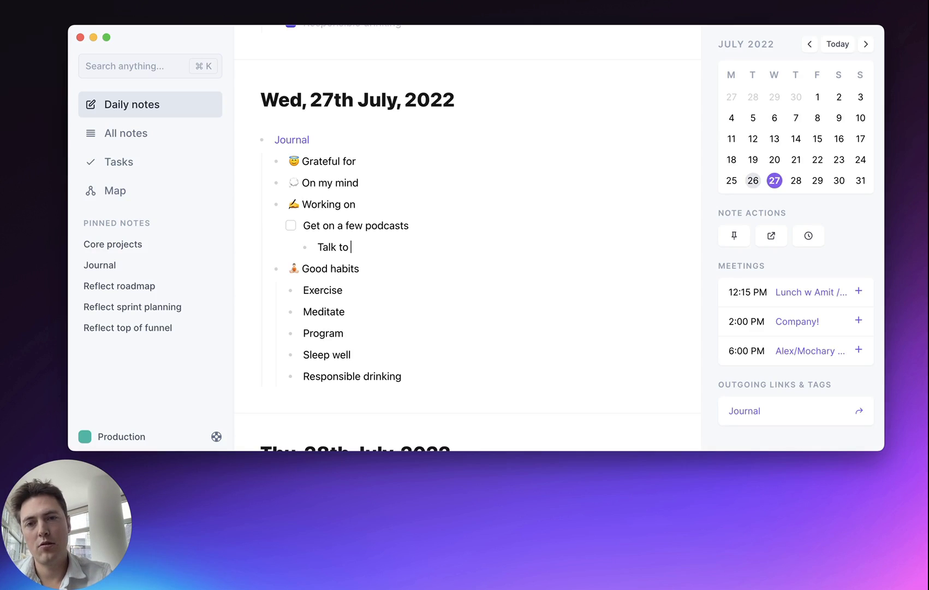
pyautogui.write('[[David')
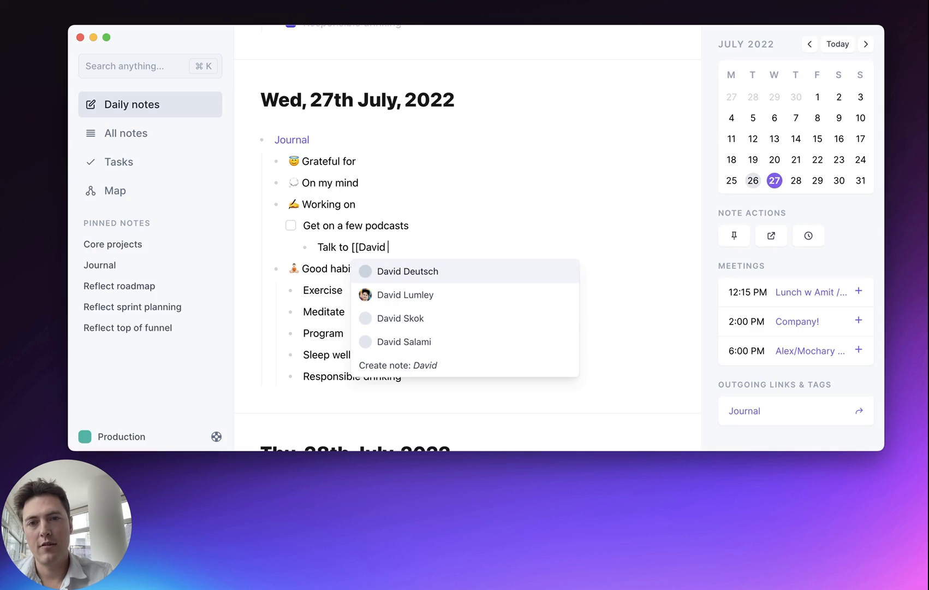
pyautogui.write(' Pierce')
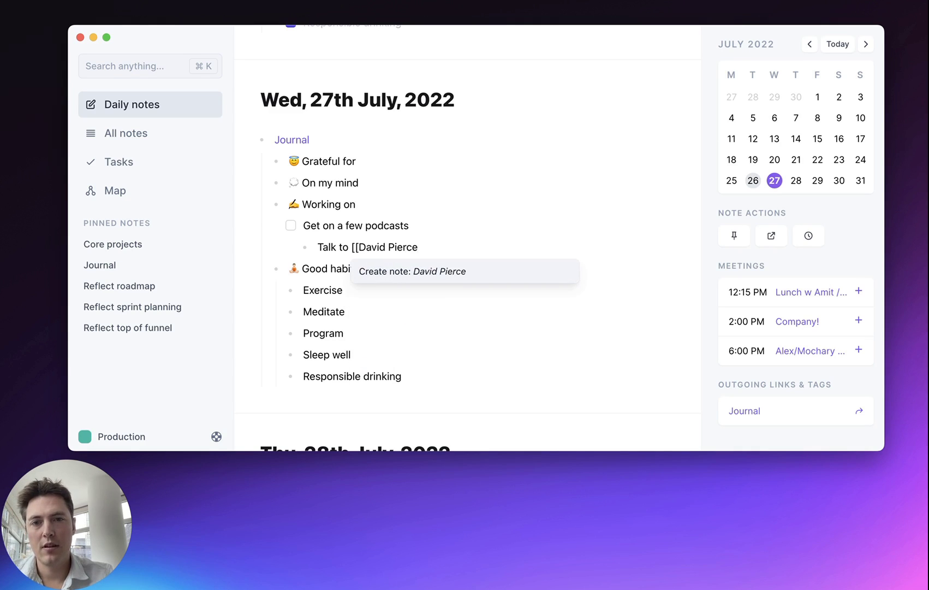
pyautogui.press('Return')
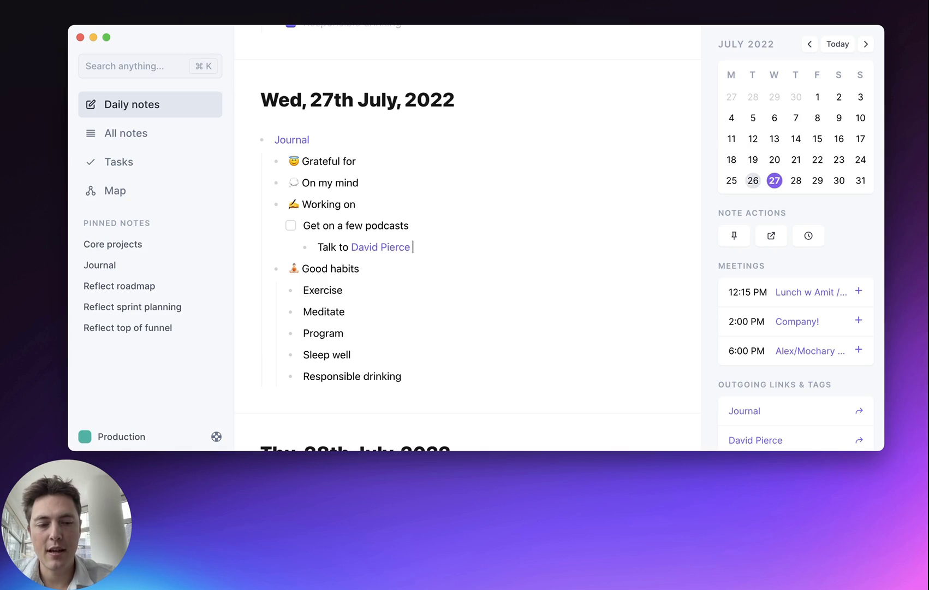
pyautogui.write('[[')
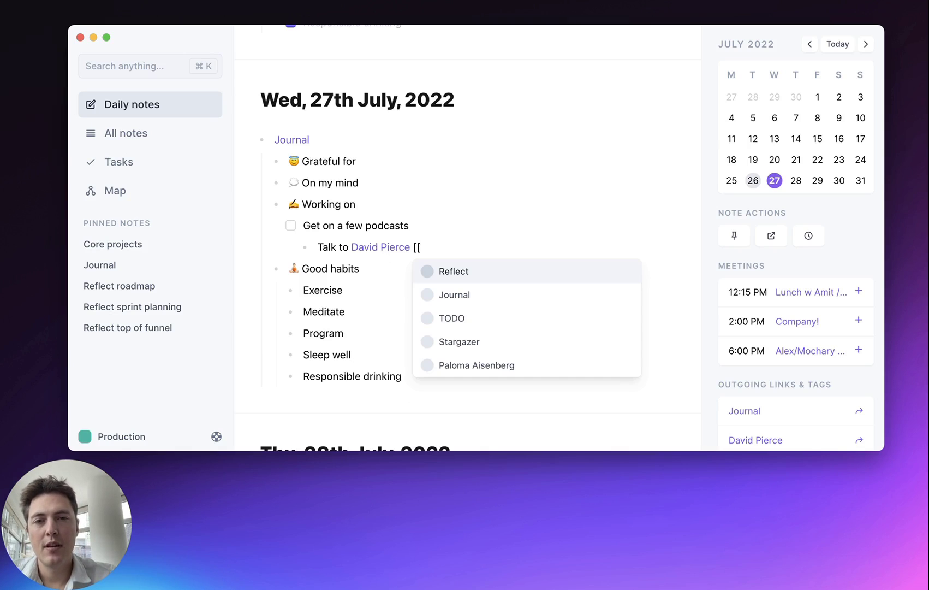
pyautogui.press('BackSpace')
pyautogui.press('BackSpace')
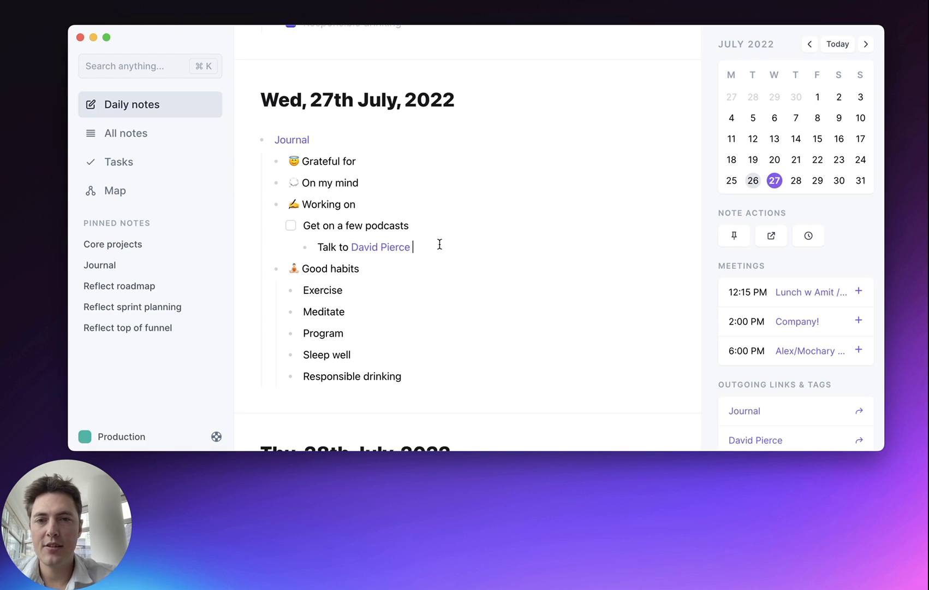
pyautogui.press('BackSpace')
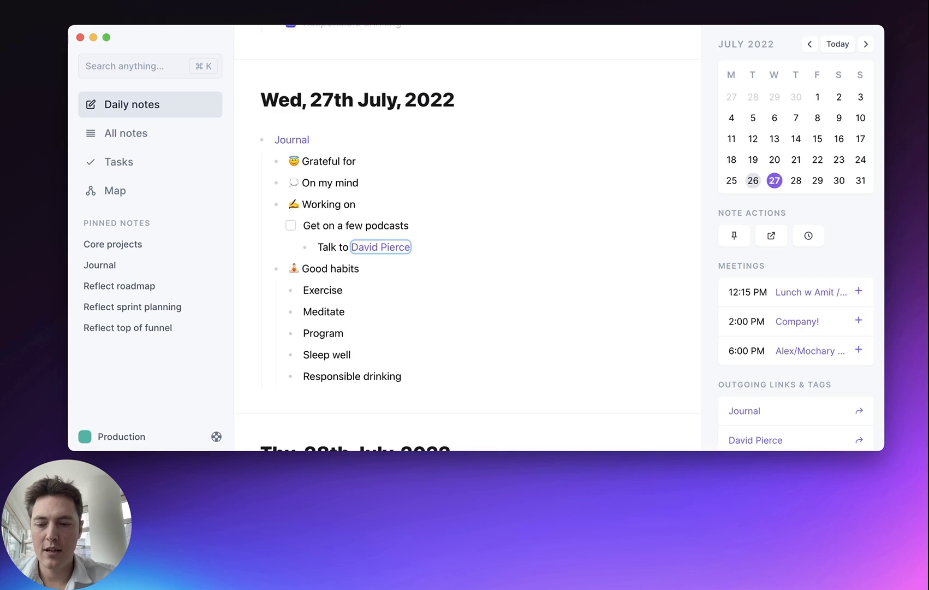
pyautogui.press('Right')
pyautogui.press('BackSpace')
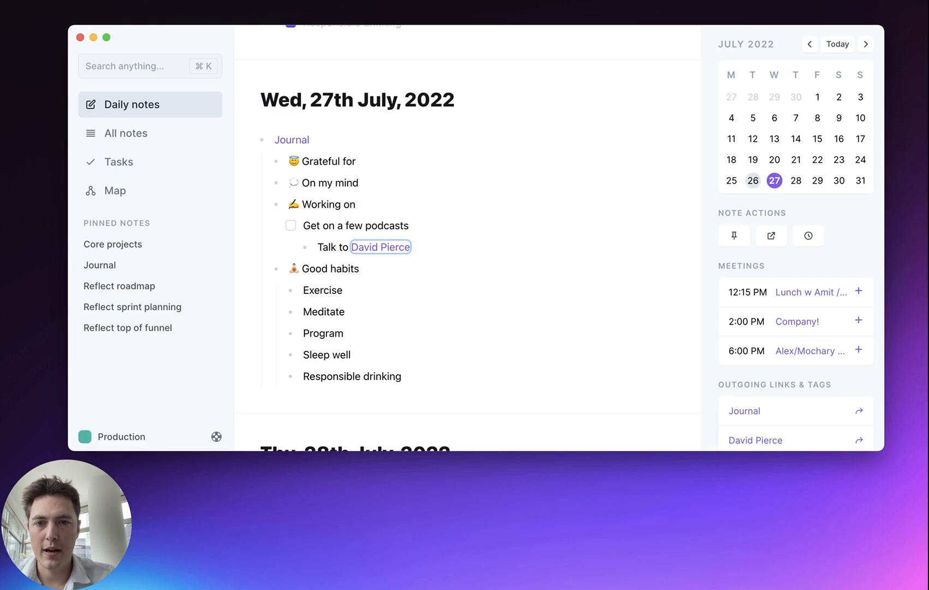
pyautogui.press('Left')
pyautogui.press('Right')
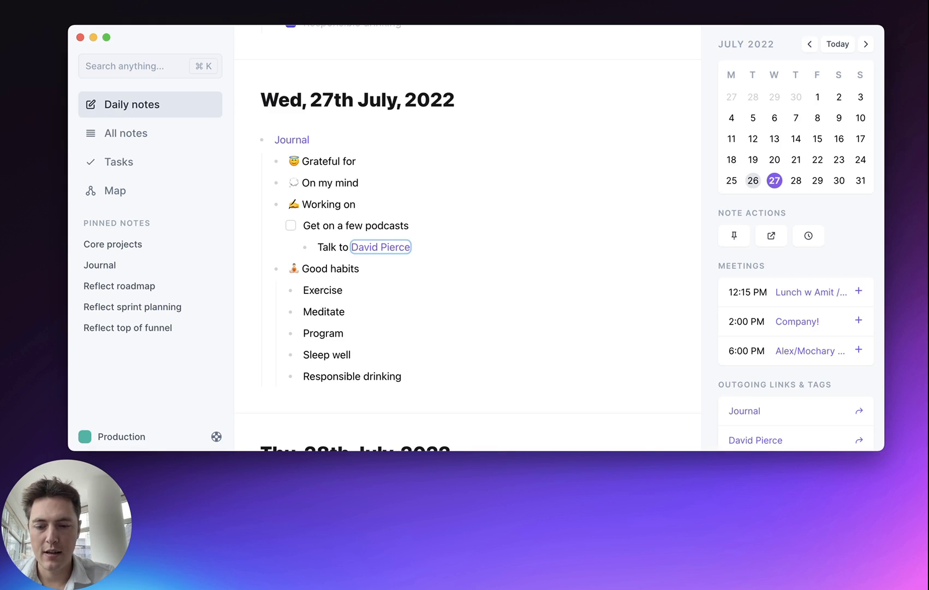
# - Fill David Pierce's note with the person template, linking company to a new The Verge note
pyautogui.press('Return')
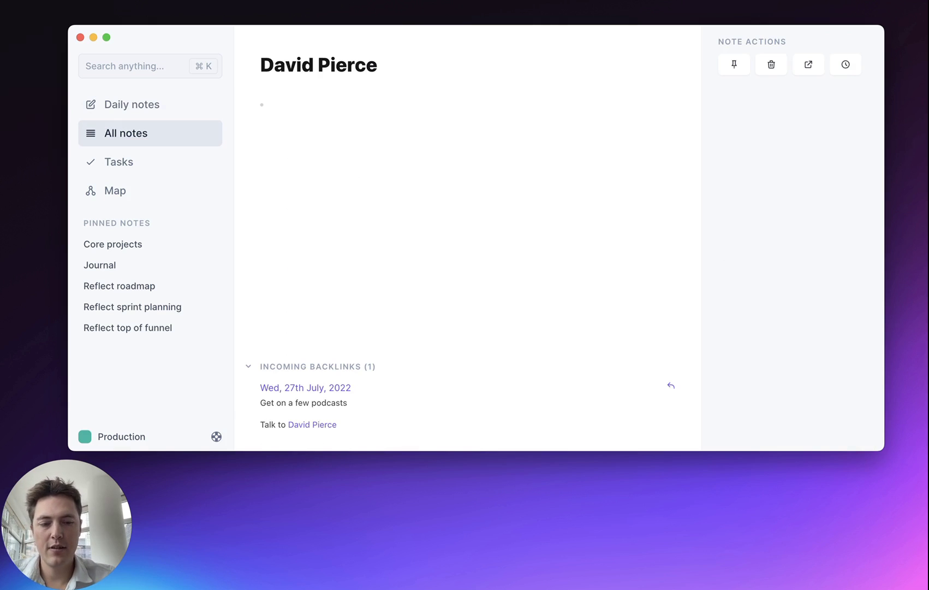
pyautogui.write('/per')
pyautogui.press('Return')
pyautogui.write('company:')
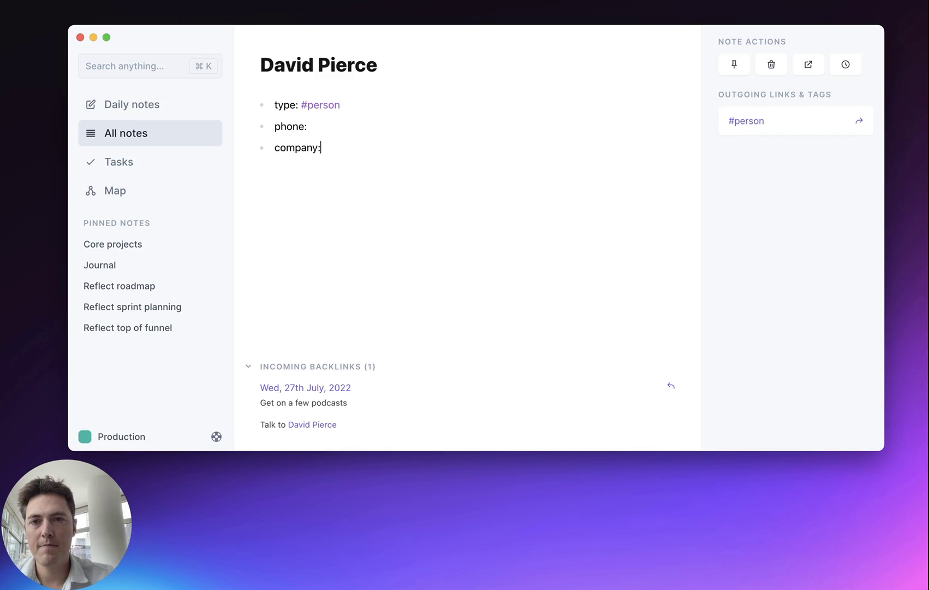
pyautogui.write('[[')
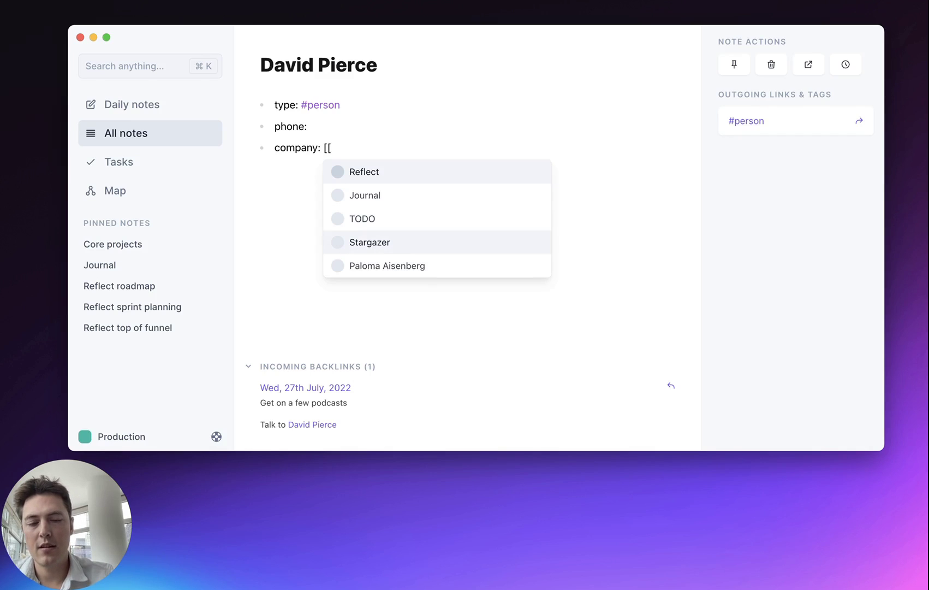
pyautogui.write('The Ver')
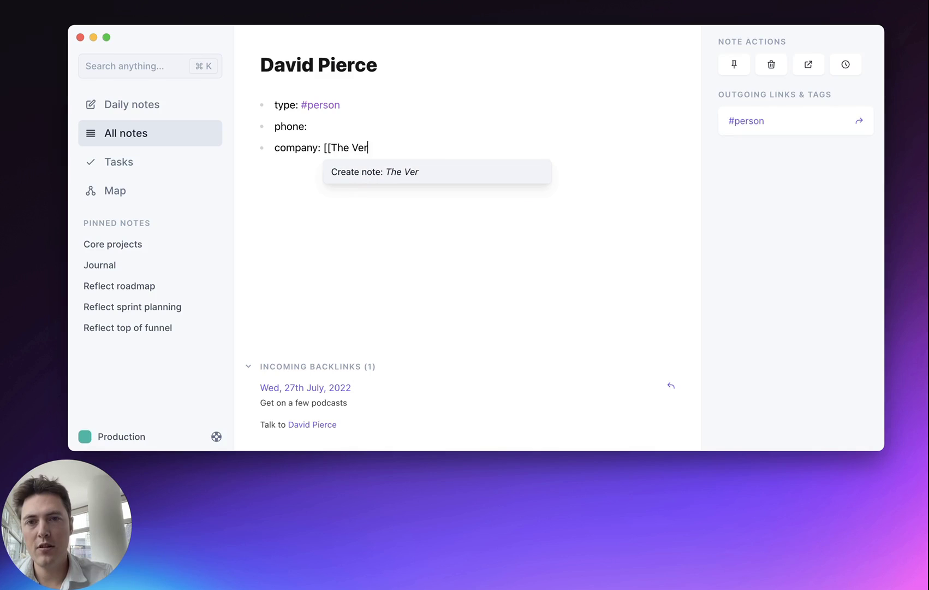
pyautogui.write('ge')
pyautogui.press('Return')
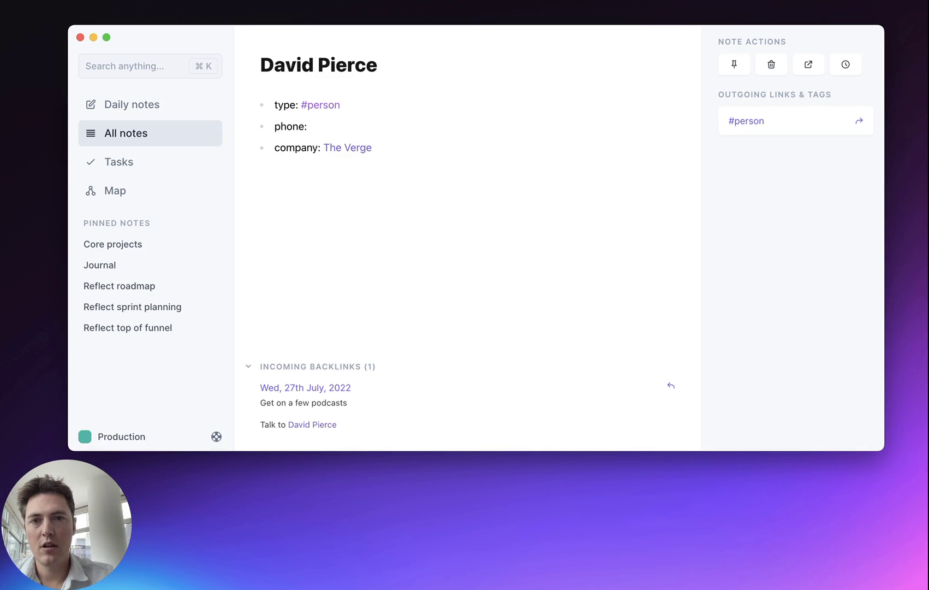
pyautogui.press('super+Return')
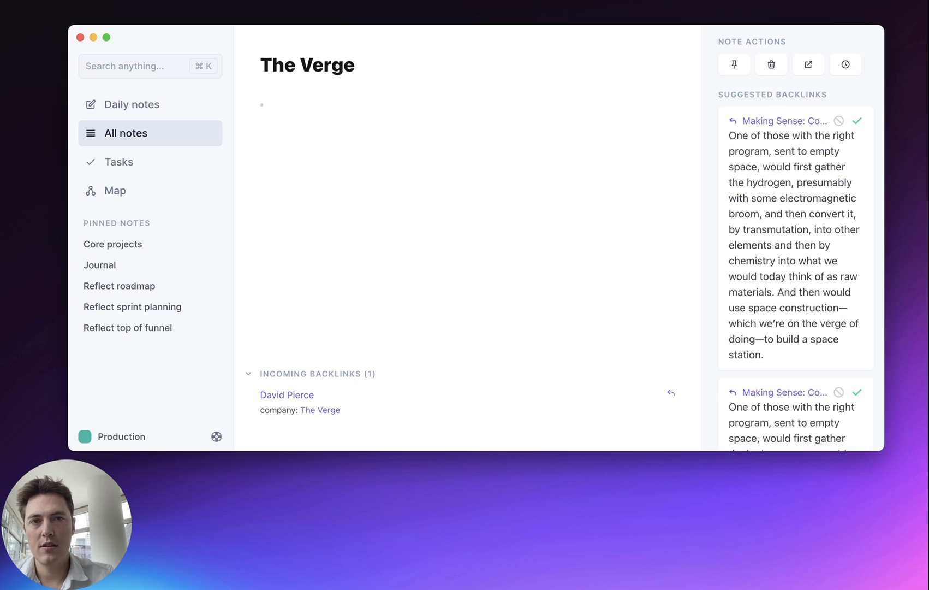
pyautogui.write('/comp')
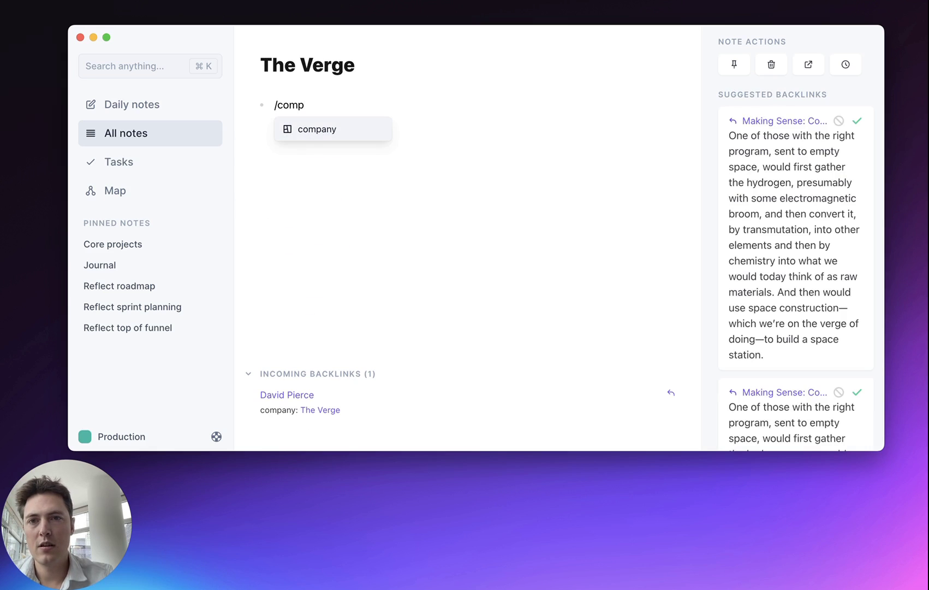
# - Apply the company template to The Verge with domain theverge.com, then return to David Pierce
pyautogui.press('Return')
pyautogui.write('the')
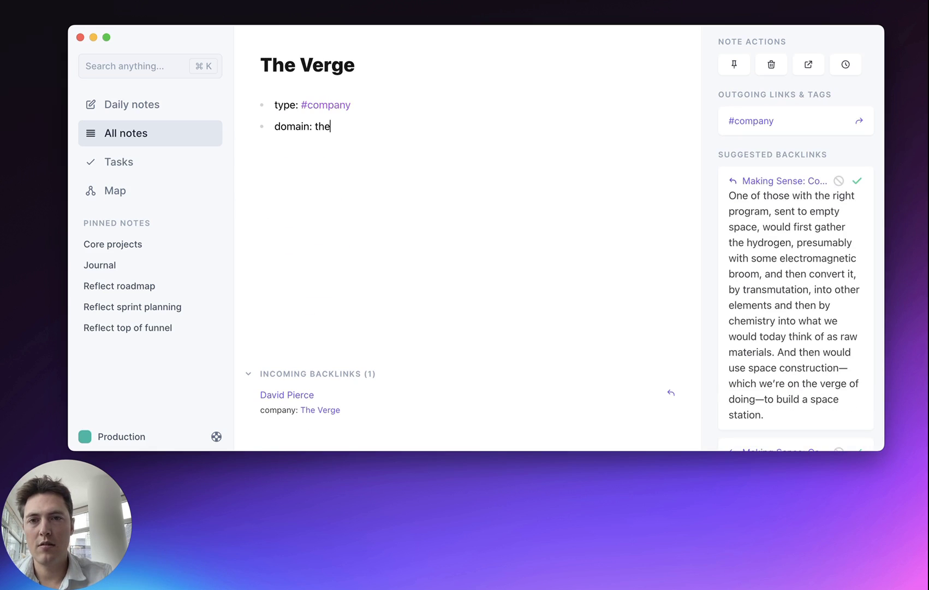
pyautogui.write('verge.com')
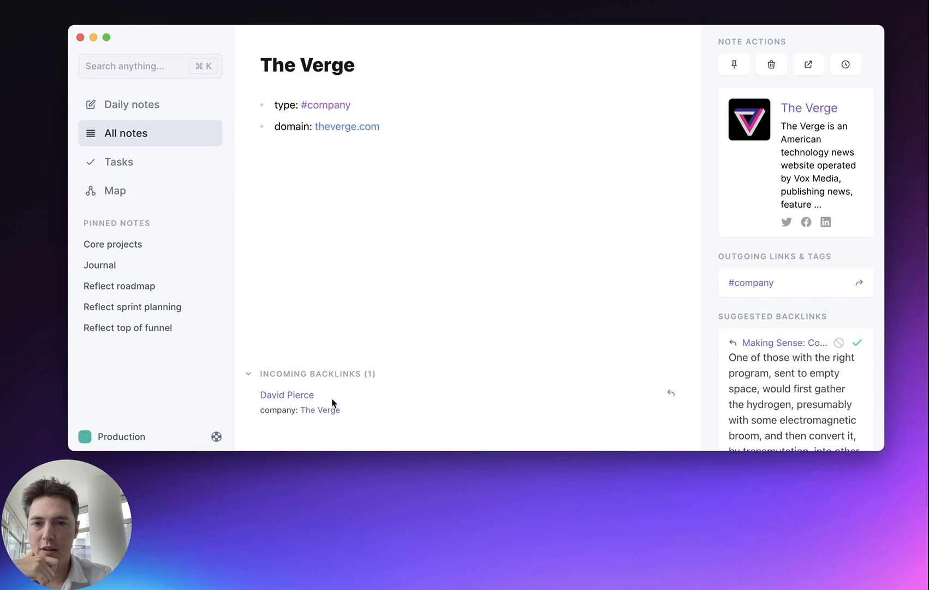
pyautogui.click(302, 401)
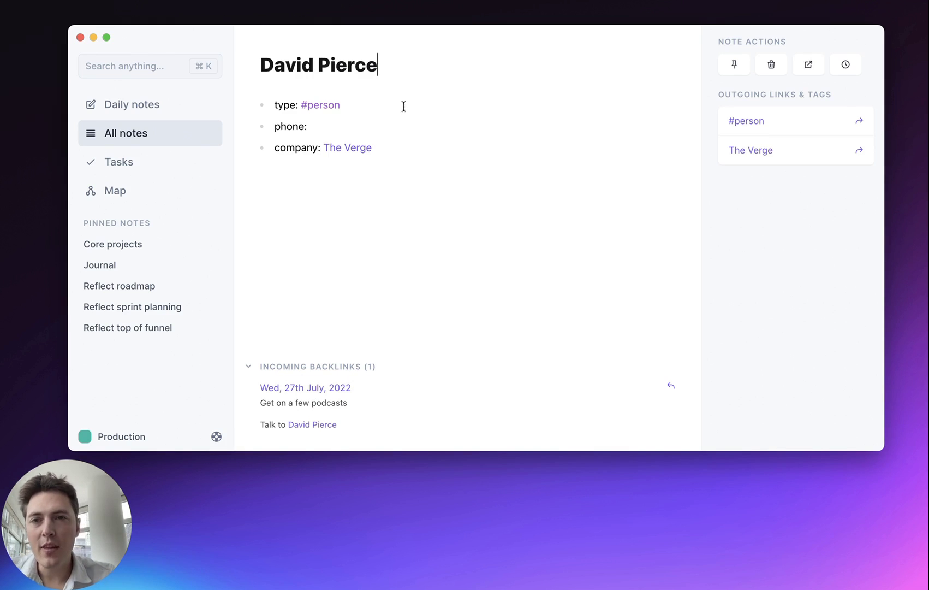
# - Filter All notes to the #company tag using the People tab's Custom dropdown
pyautogui.click(210, 134)
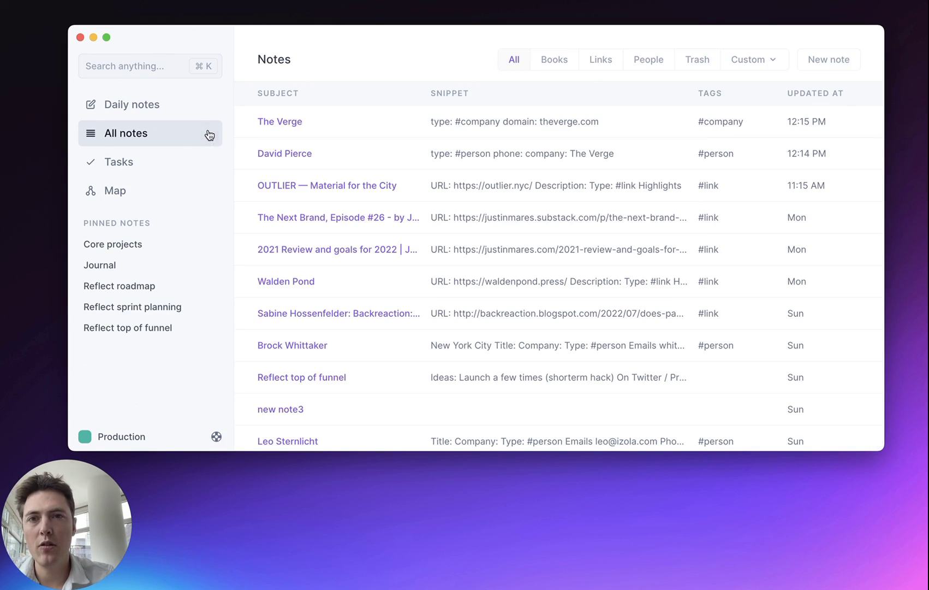
pyautogui.click(645, 60)
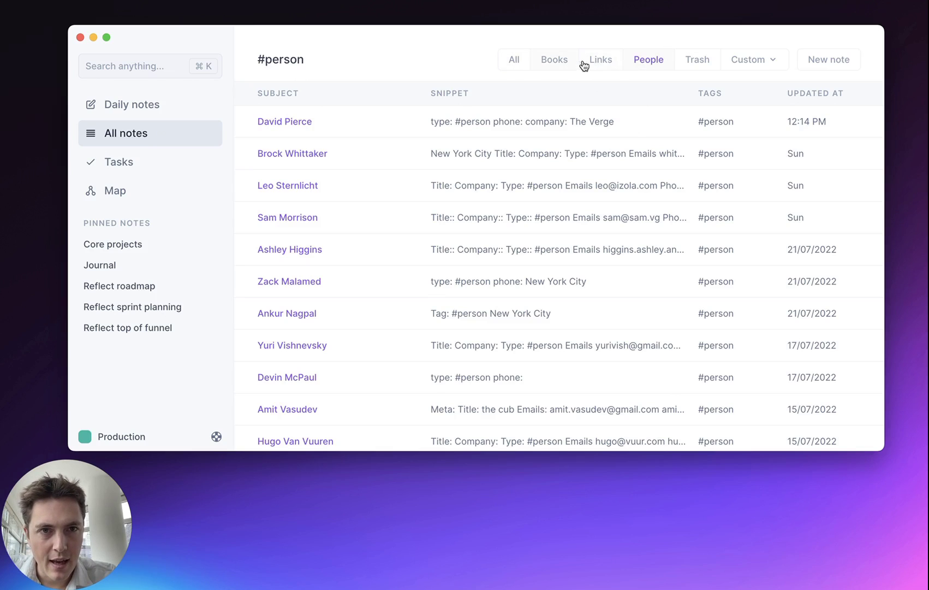
pyautogui.click(771, 62)
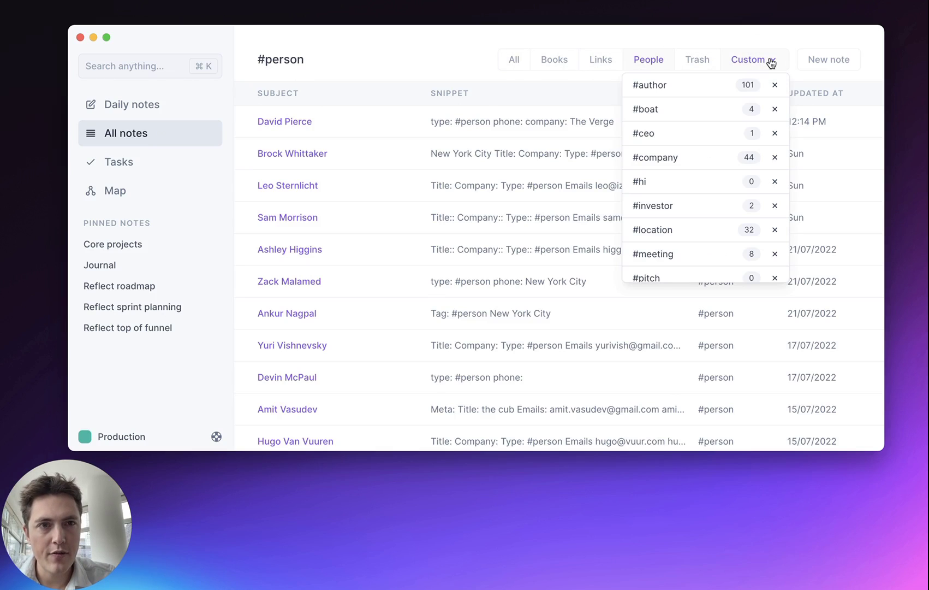
pyautogui.click(678, 165)
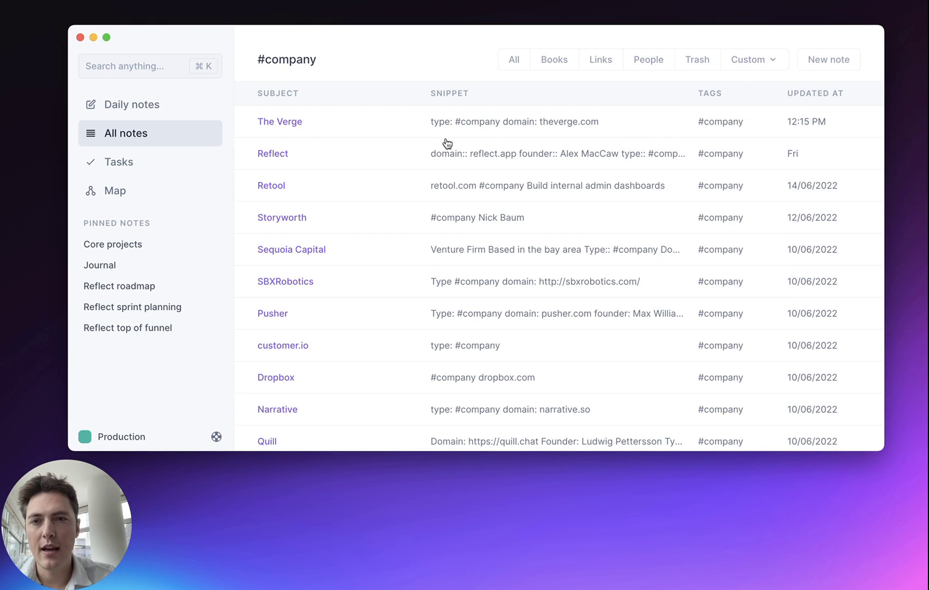